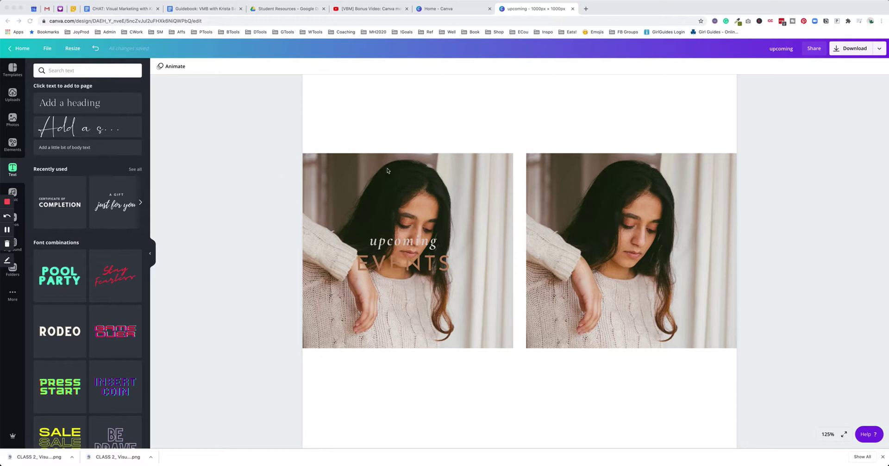
Step: Select the upcoming EVENTS text group on the left photo
click(412, 111)
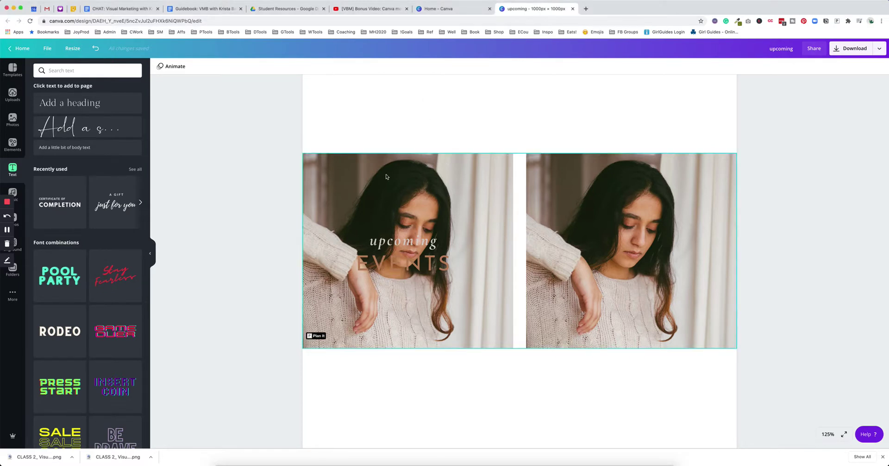
click(440, 321)
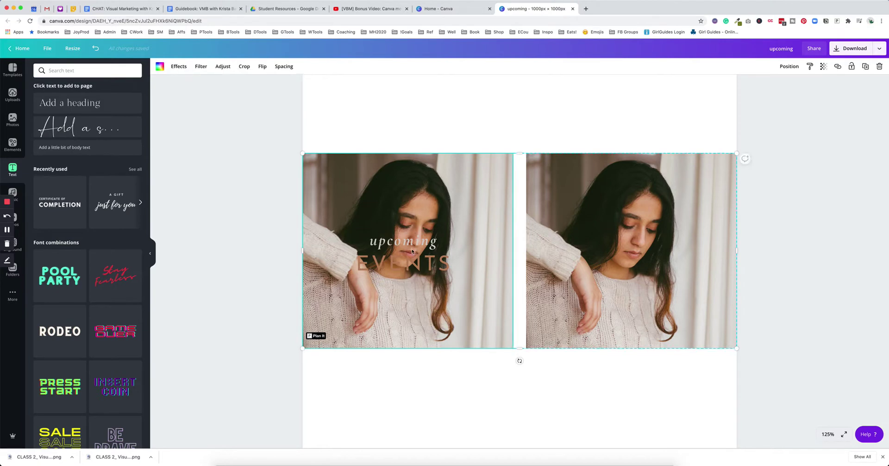
click(403, 250)
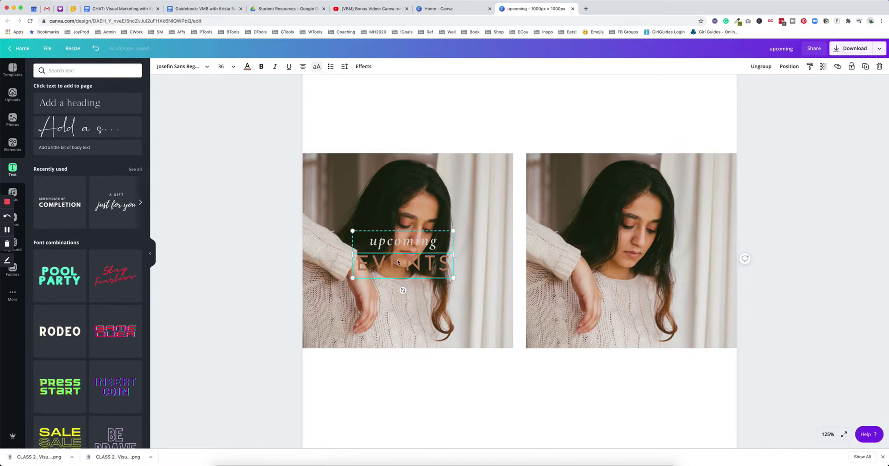
click(462, 370)
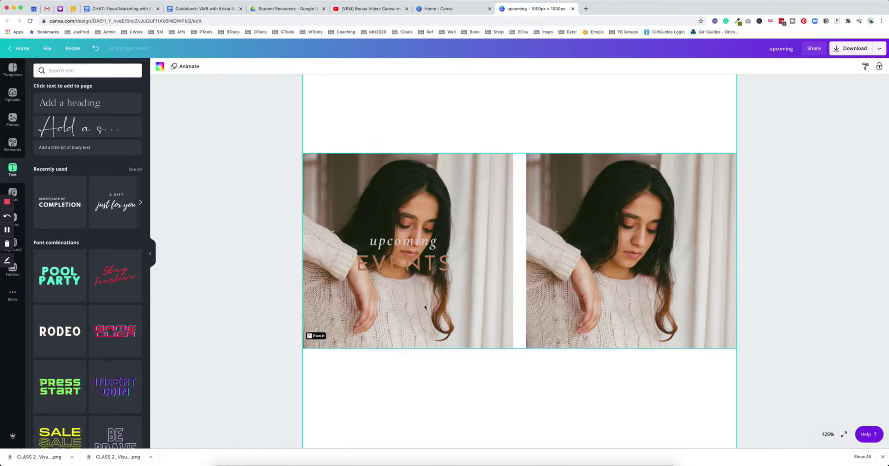
click(440, 170)
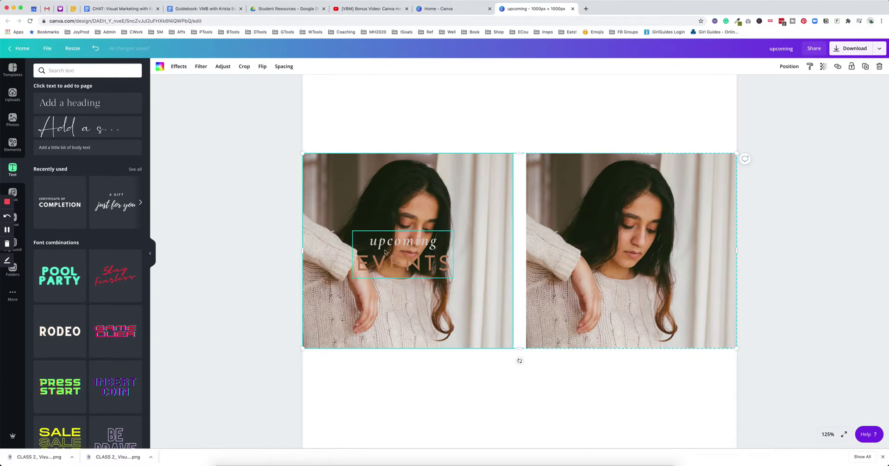
click(400, 270)
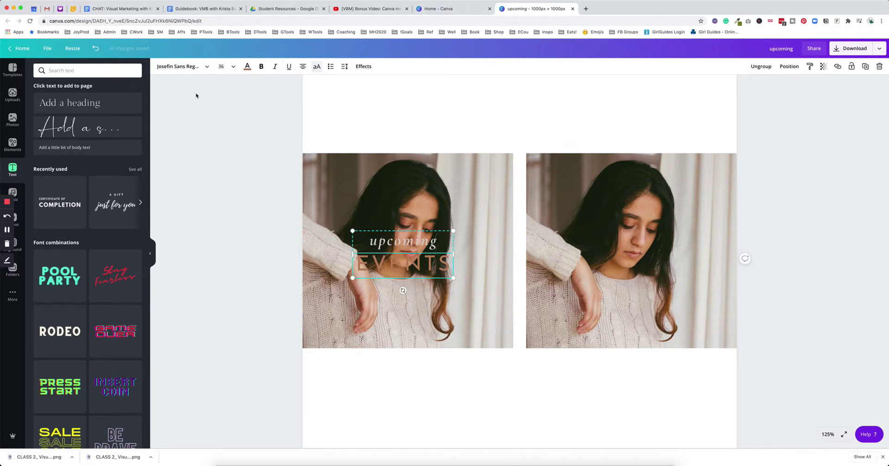
Step: Set both 'upcoming' and 'EVENTS' to white from the text colour palette
click(247, 66)
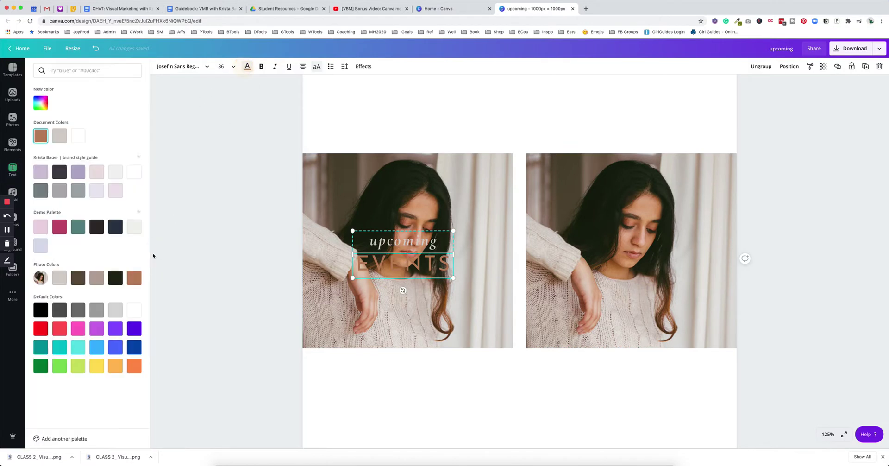
click(115, 278)
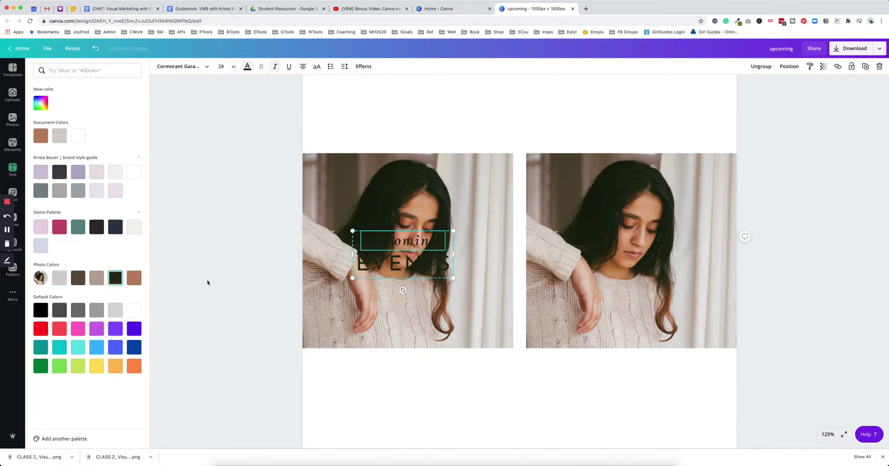
click(133, 172)
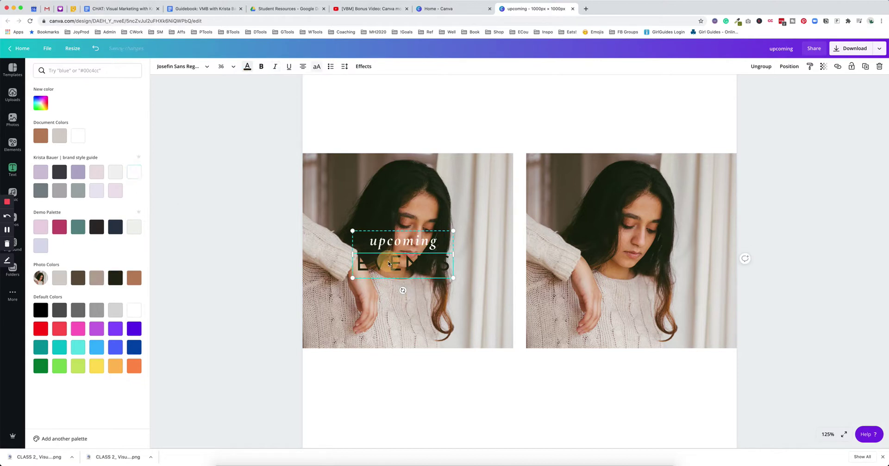
click(134, 172)
click(445, 359)
click(553, 372)
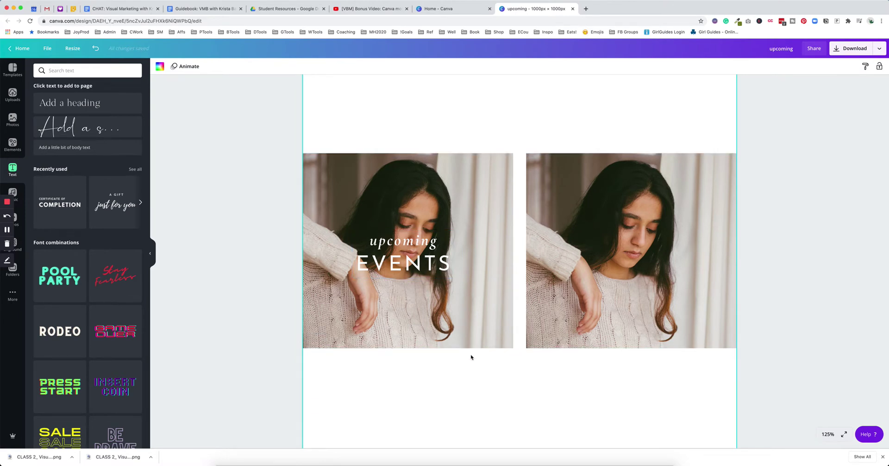
Step: Crop the left photo so it is enlarged and shifted lower inside its frame
key(super+a)
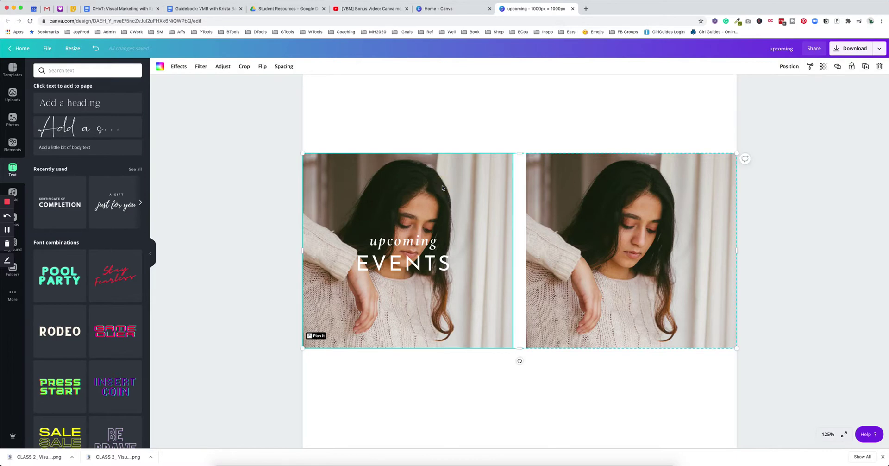
double_click(438, 204)
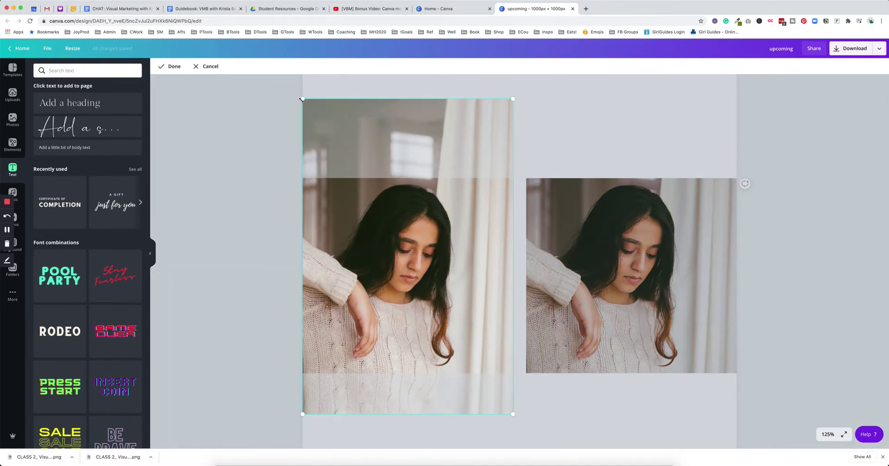
drag(302, 99, 202, 72)
drag(411, 226, 417, 277)
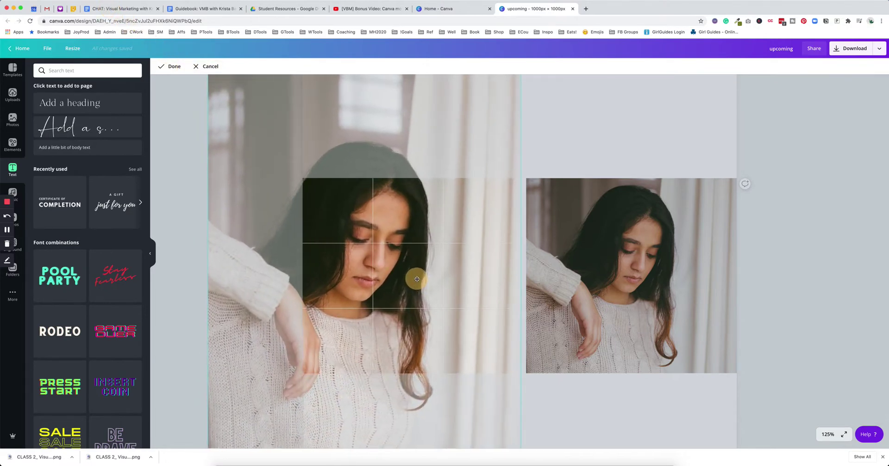
click(172, 68)
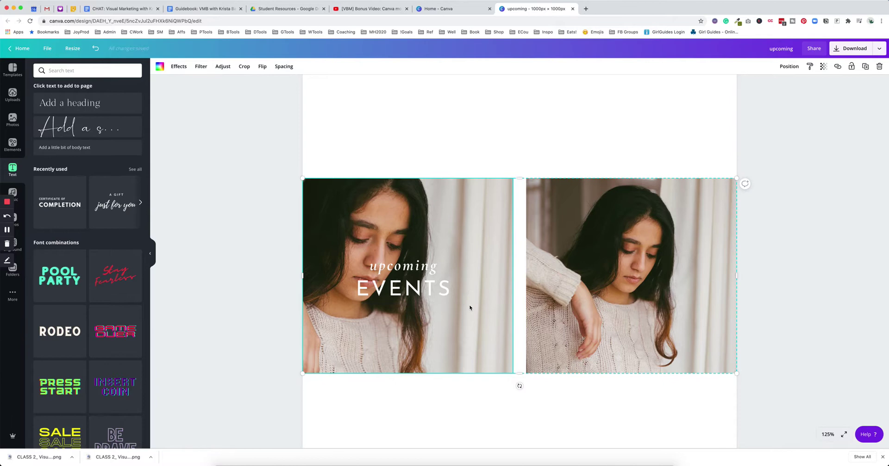
Step: Recrop the left photo, enlarging it to fill the frame closer on the woman's face
double_click(404, 244)
scroll(291, 131, up, 1)
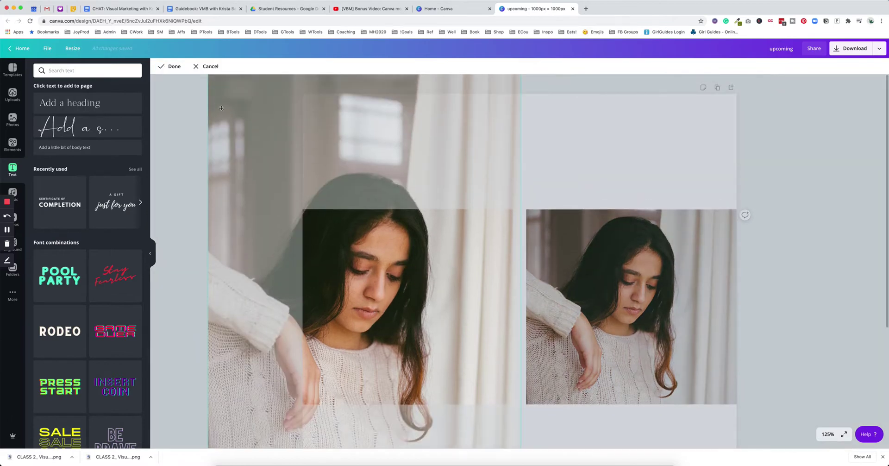
drag(222, 107, 228, 163)
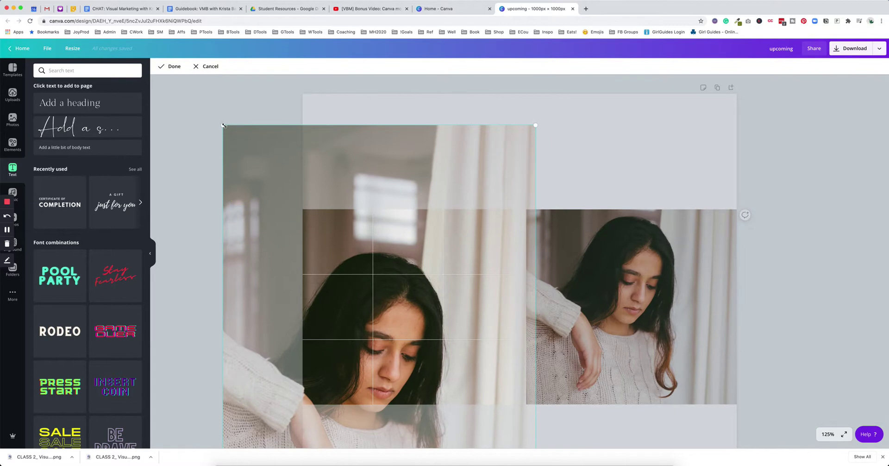
drag(223, 124, 143, 64)
drag(361, 224, 388, 231)
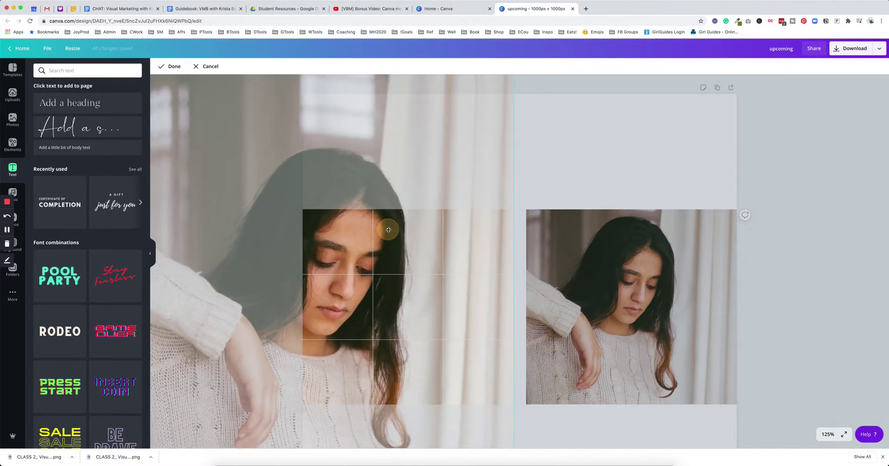
click(170, 67)
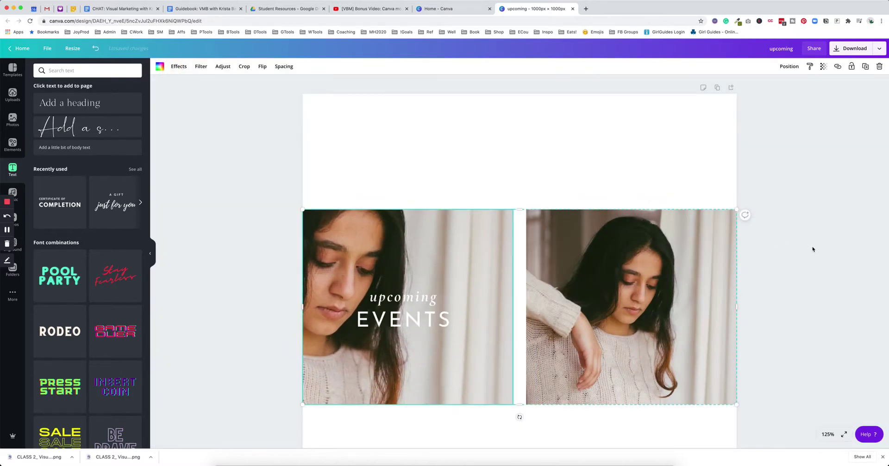
Step: Centre the upcoming EVENTS heading horizontally over the left photo
drag(460, 306, 466, 307)
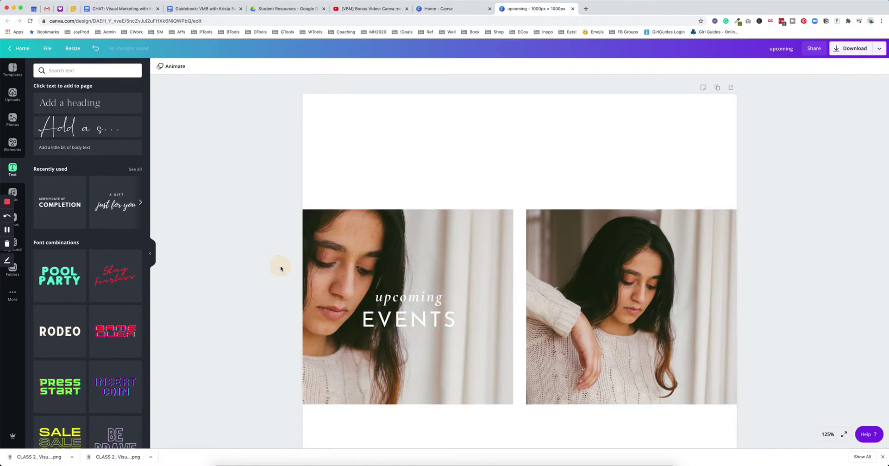
scroll(269, 273, down, 1)
drag(401, 312, 412, 313)
click(286, 294)
Step: Undo twice to restore the original photo crop, then move the heading back to centre
scroll(276, 259, down, 3)
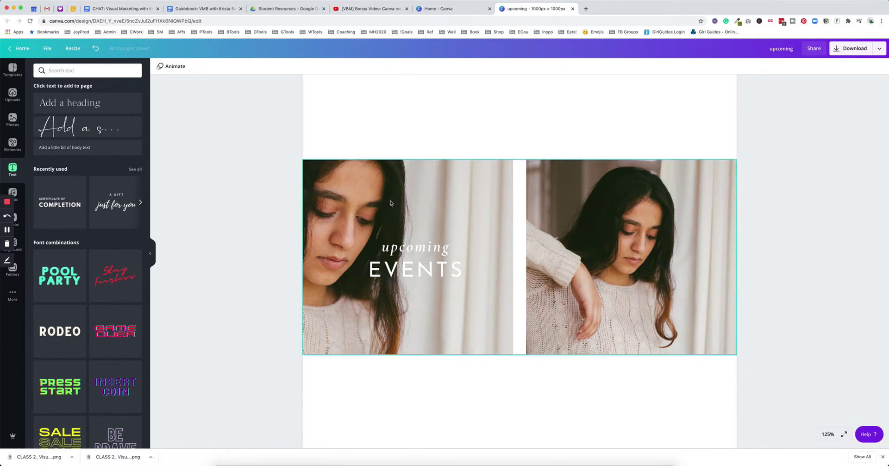
click(457, 264)
key(super+z)
key(super+z)
key(super+z)
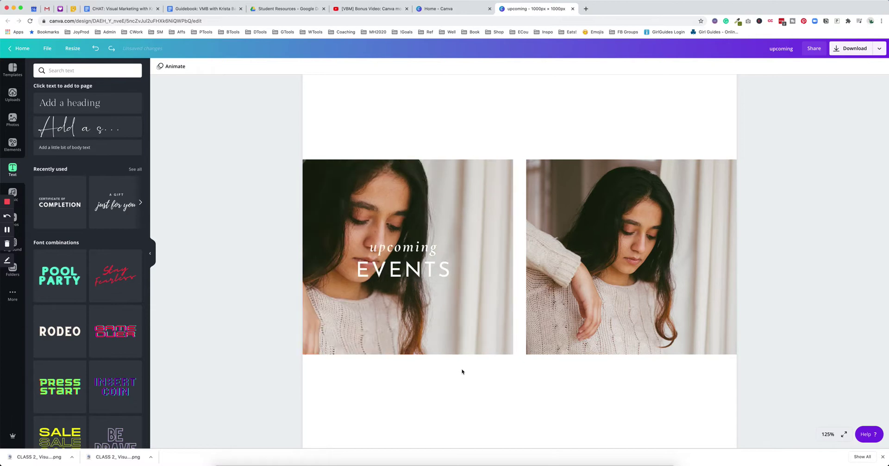
key(super+z)
drag(418, 273, 425, 273)
click(505, 397)
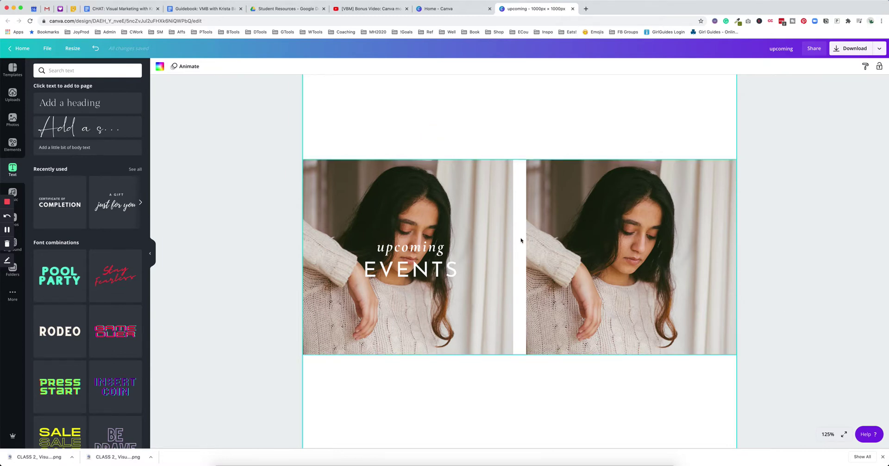
scroll(522, 237, up, 1)
scroll(522, 238, down, 2)
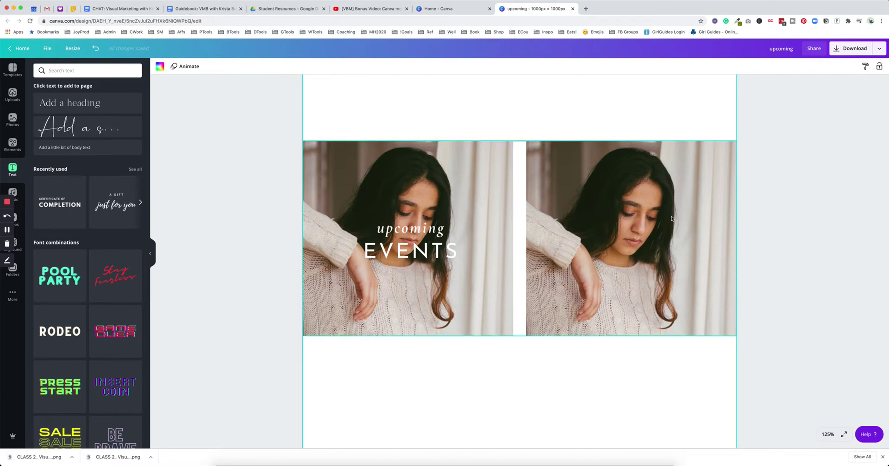
click(632, 241)
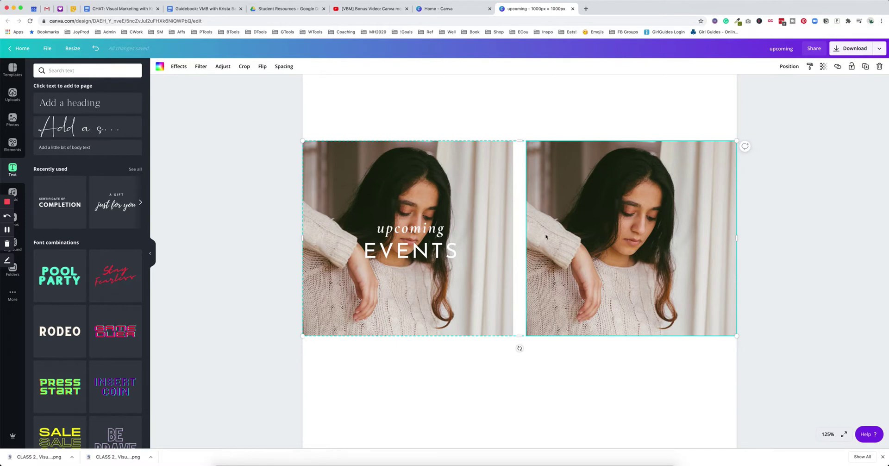
click(573, 353)
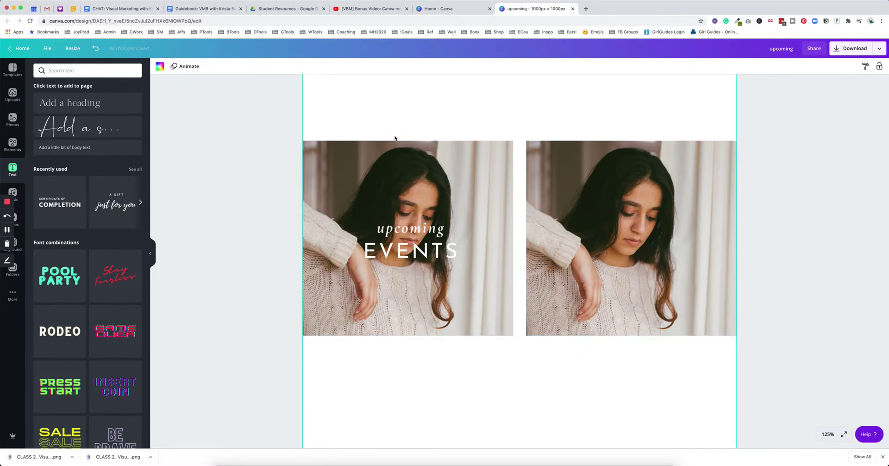
Step: Add a square shape from Elements > Shapes to the page
click(12, 145)
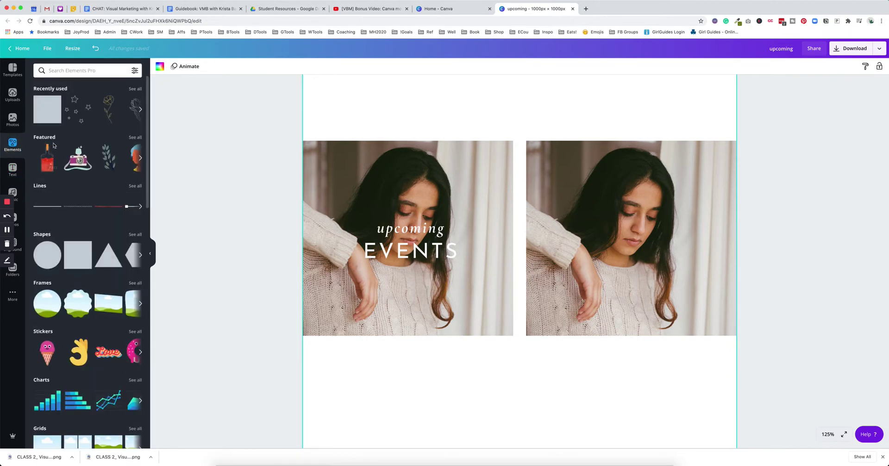
scroll(93, 194, down, 1)
click(133, 232)
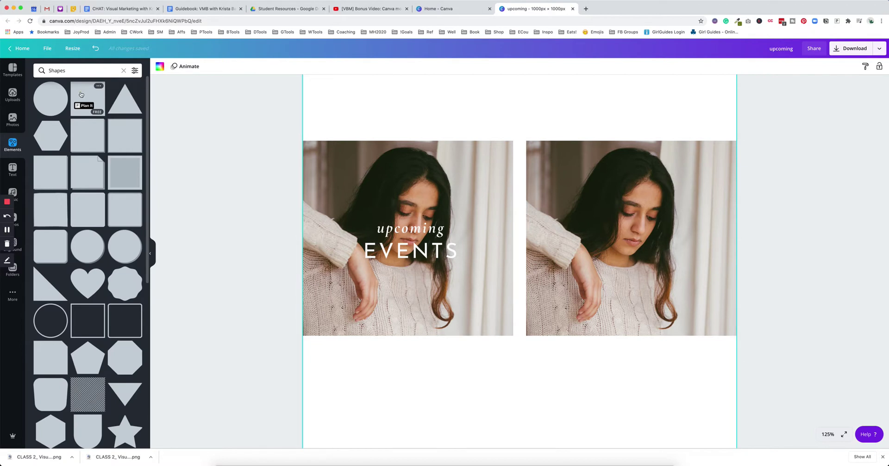
click(81, 94)
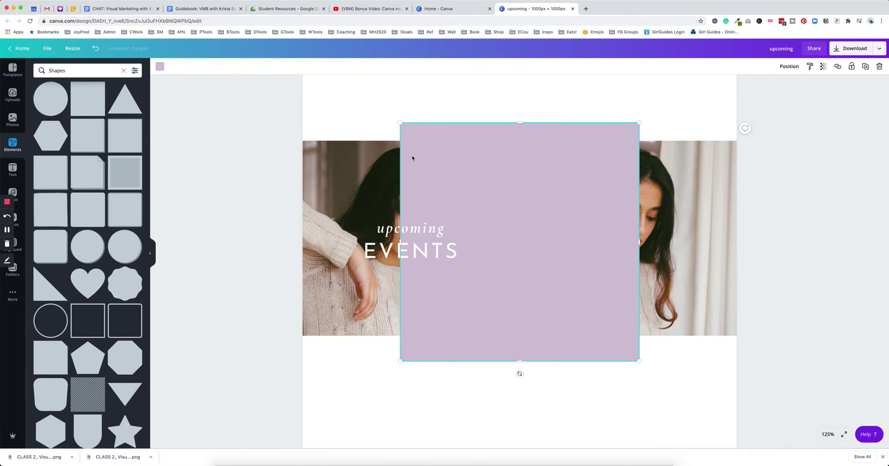
Step: Position and resize the square to cover the right photo exactly
drag(449, 156, 546, 175)
drag(497, 260, 526, 258)
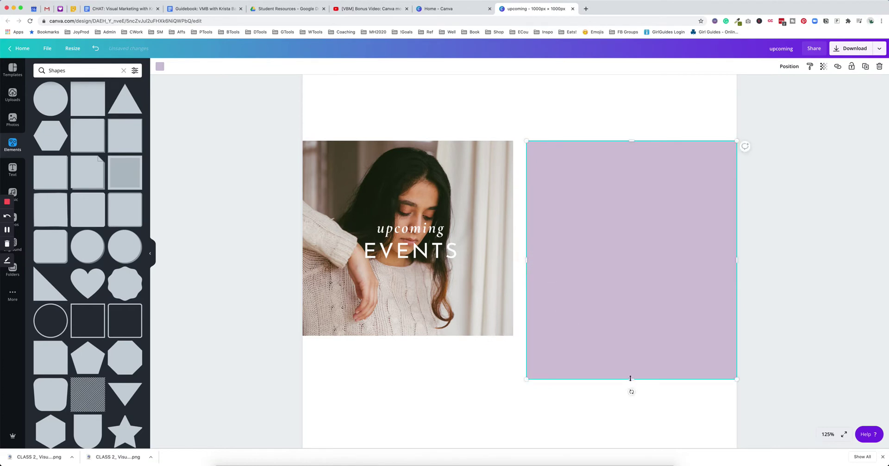
drag(631, 378, 613, 337)
drag(527, 236, 526, 236)
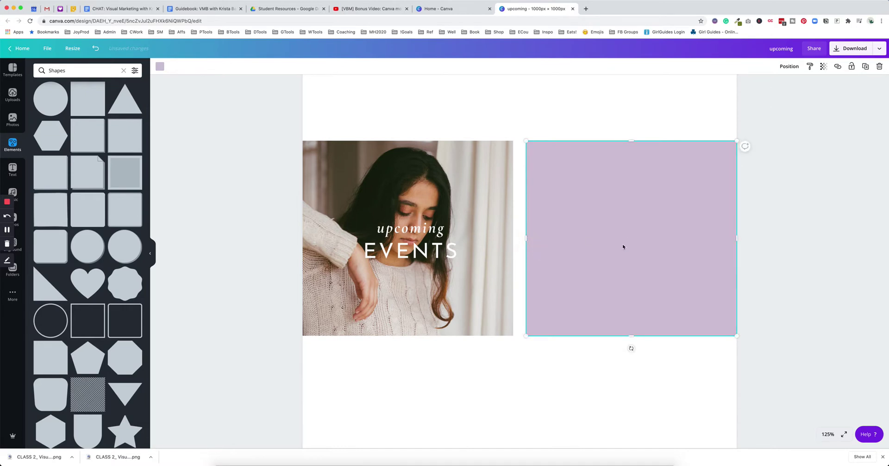
Step: Colour the rectangle lavender, leaving only the square selected
scroll(645, 226, up, 1)
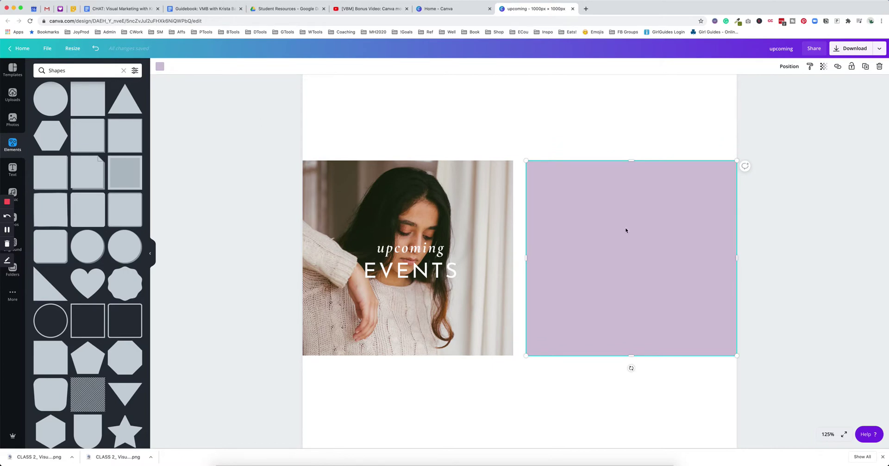
click(160, 66)
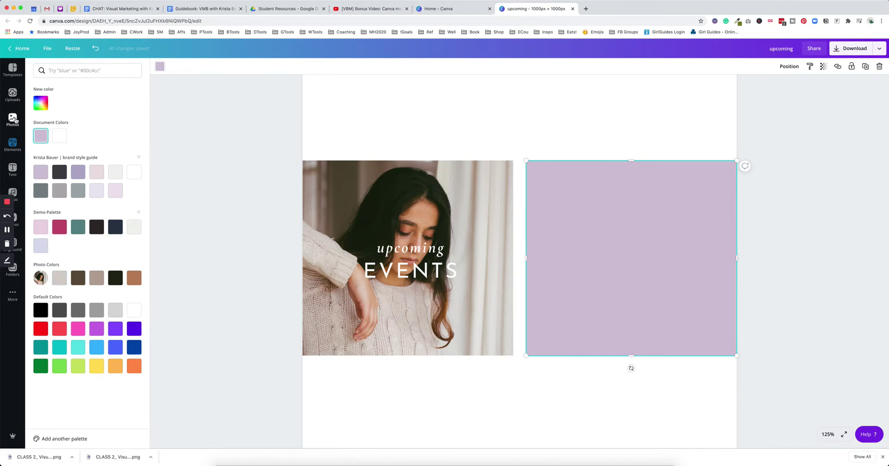
scroll(352, 324, down, 1)
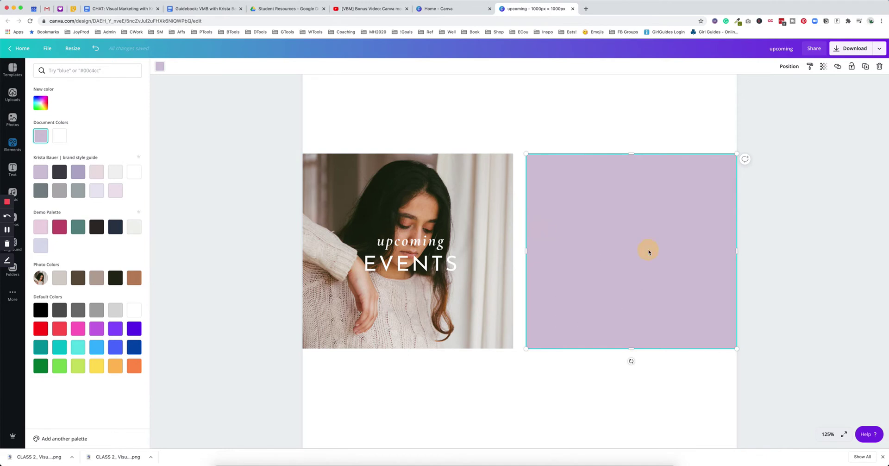
shift+click(518, 204)
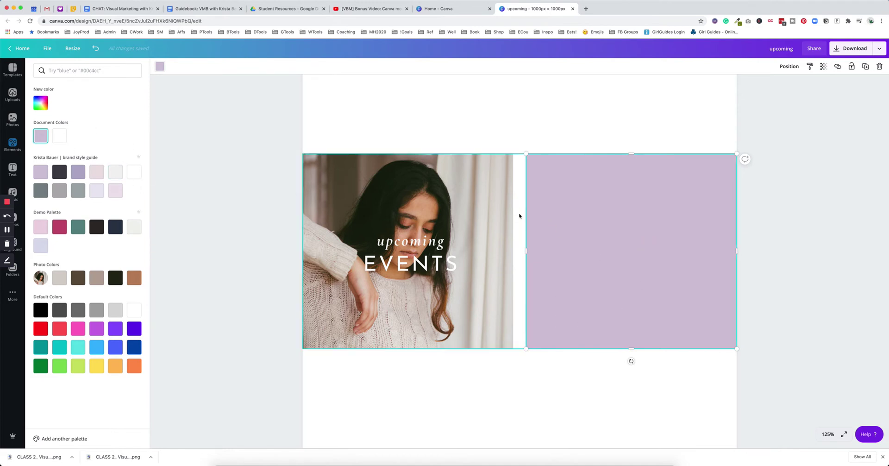
click(539, 272)
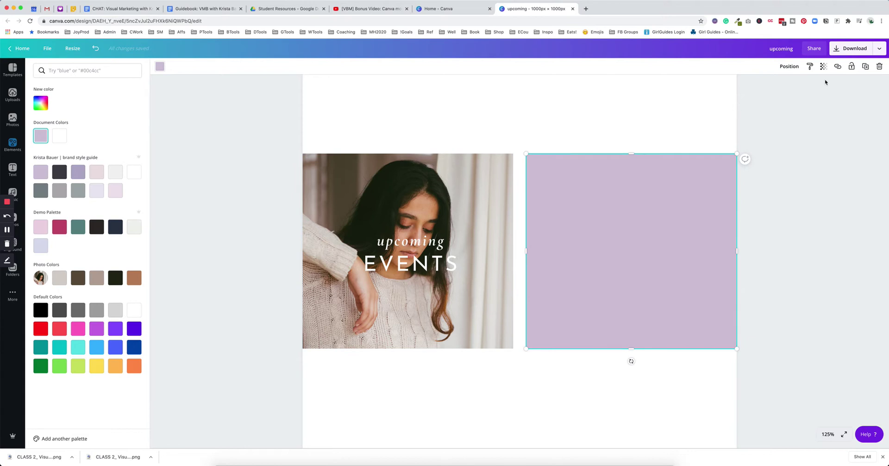
Step: Lower the lavender square's transparency to about 60 so the portrait shows through
click(823, 66)
click(847, 122)
click(823, 67)
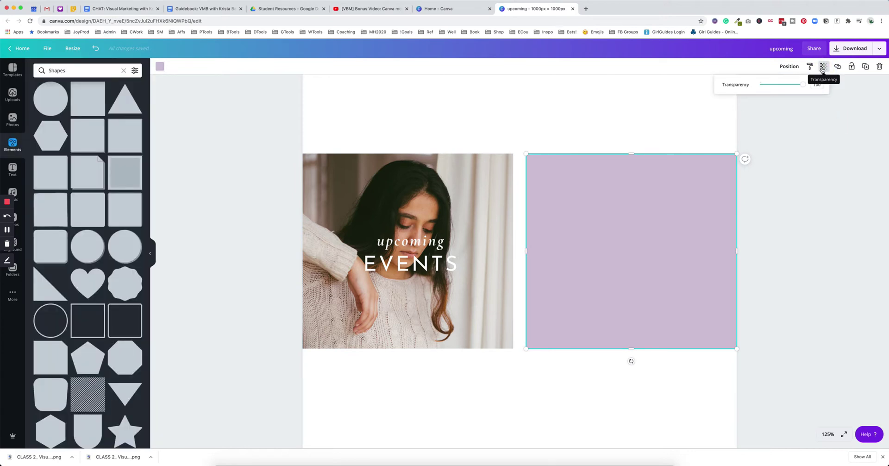
drag(802, 85, 778, 88)
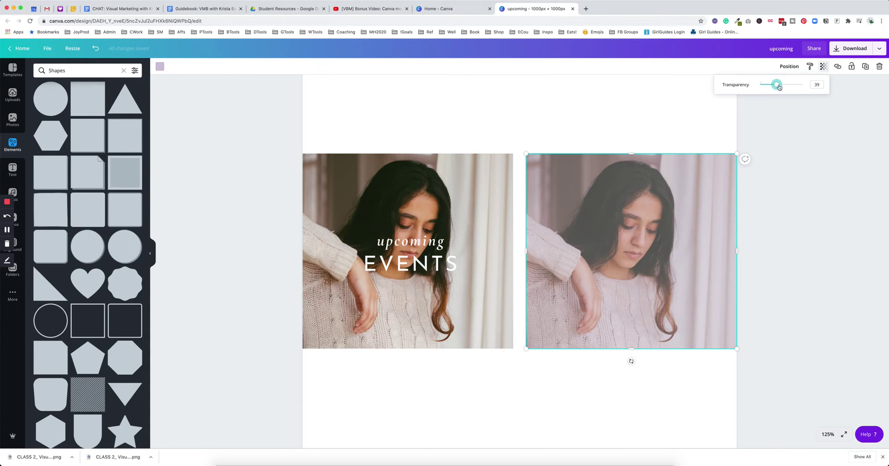
drag(776, 84, 789, 87)
Step: Colour the overlay with the taupe photo colour and set its transparency to 75
click(160, 67)
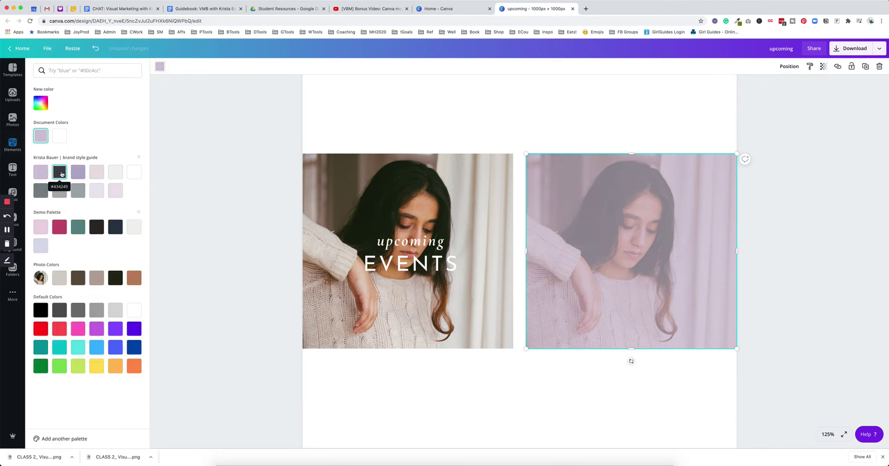
click(62, 173)
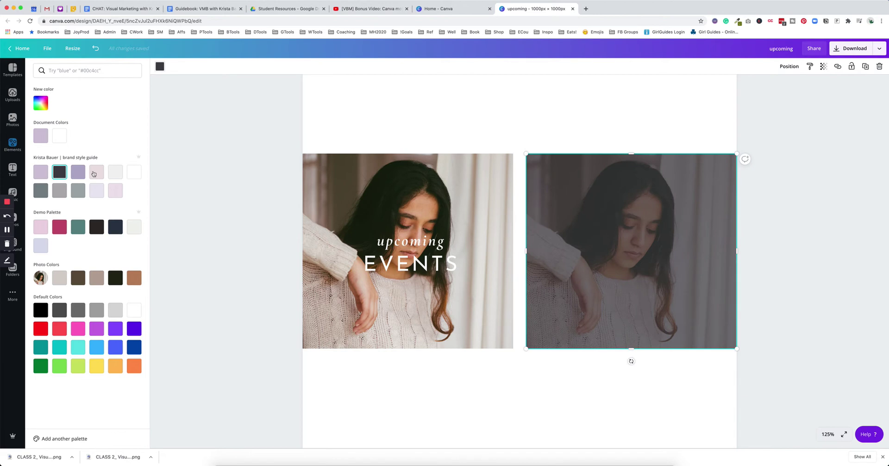
click(96, 173)
click(115, 173)
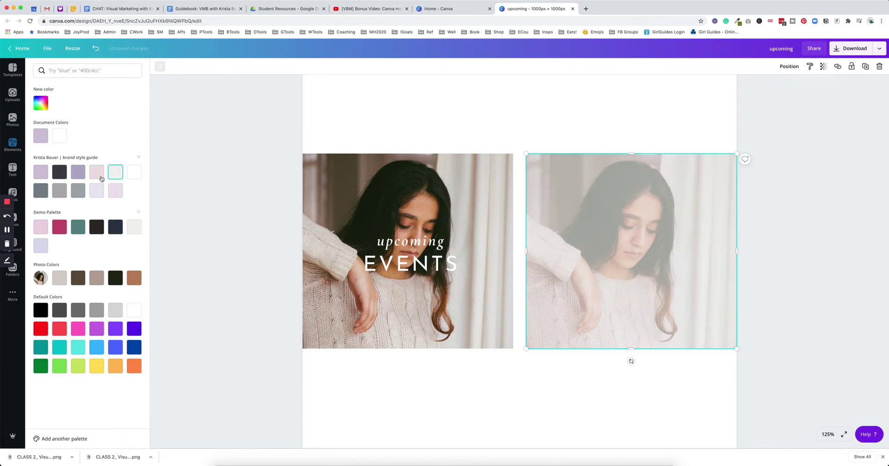
click(78, 172)
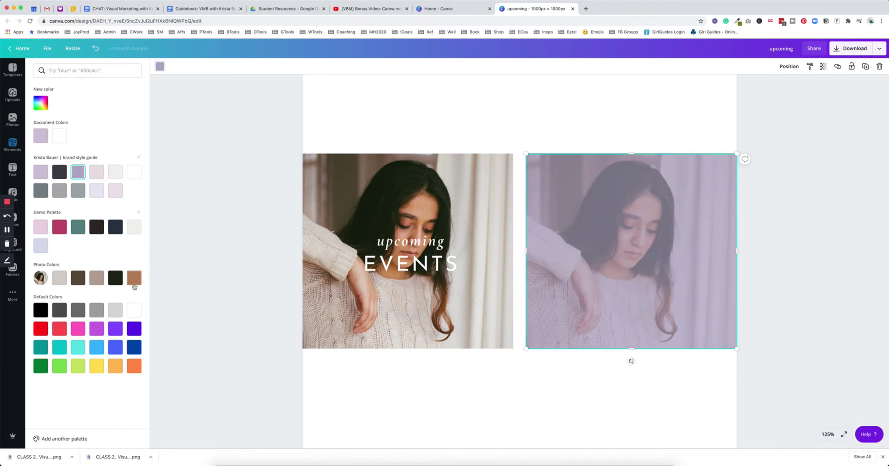
click(136, 278)
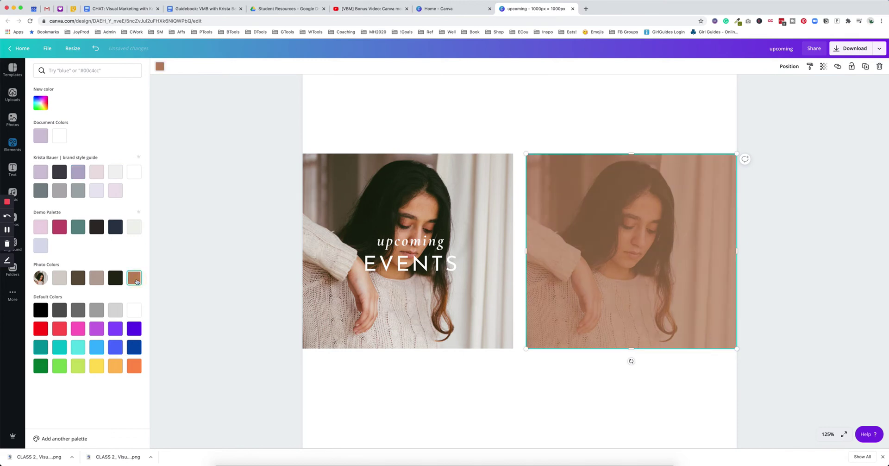
click(96, 278)
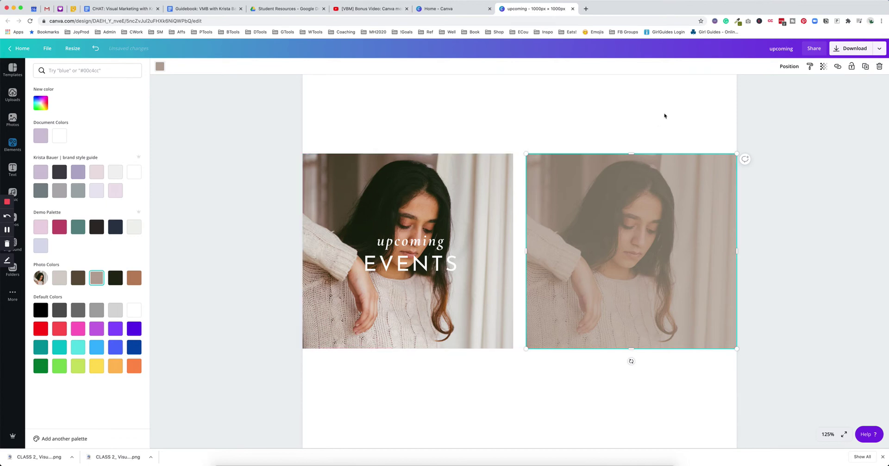
click(822, 67)
mouse_move(789, 86)
mouse_down()
mouse_move(772, 88)
mouse_move(790, 91)
mouse_up()
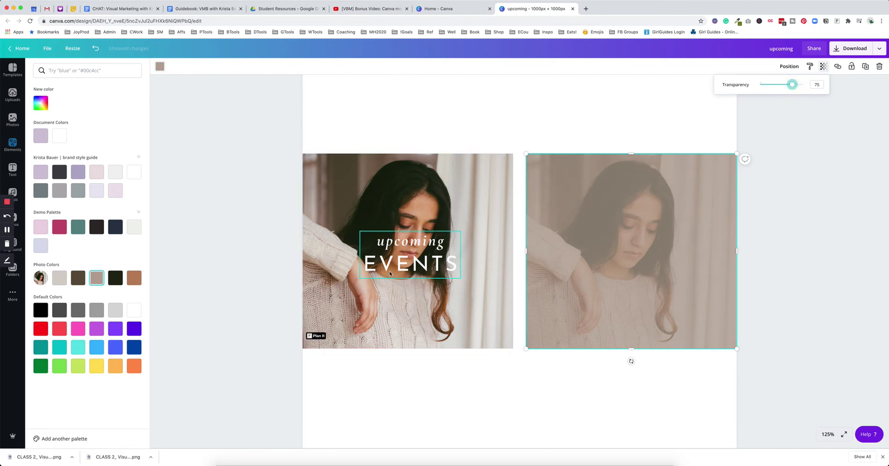
Step: Duplicate the upcoming EVENTS text group and move the copy onto the right photo
click(416, 261)
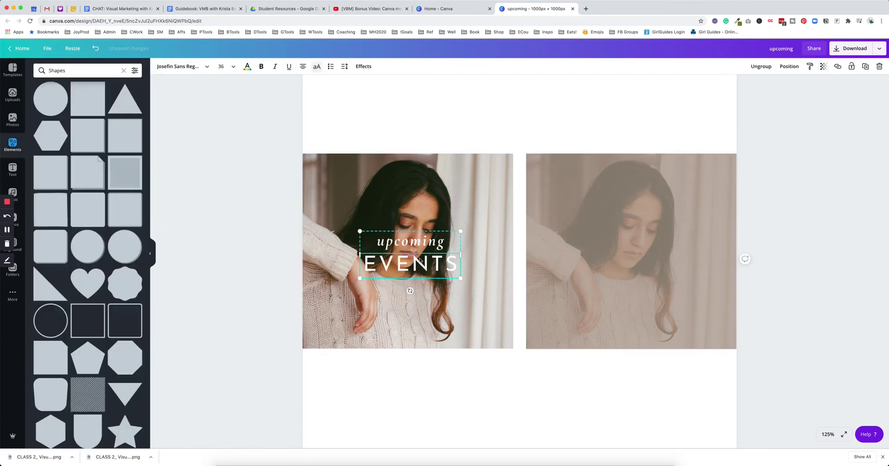
click(397, 247)
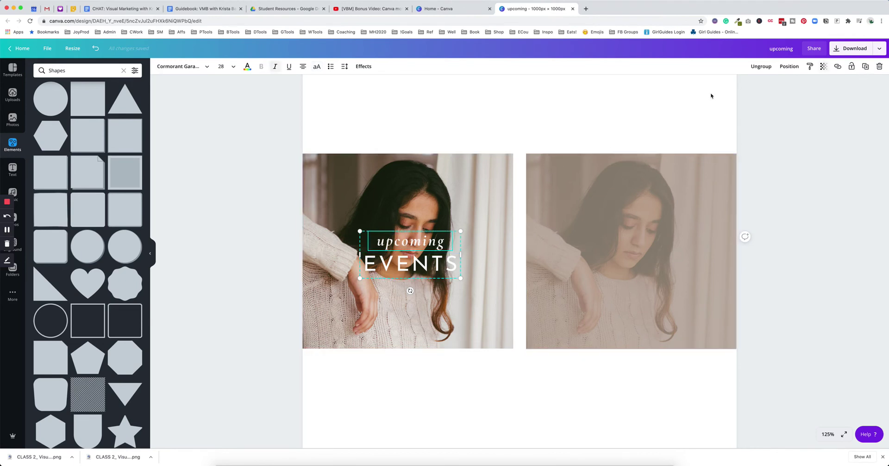
click(429, 270)
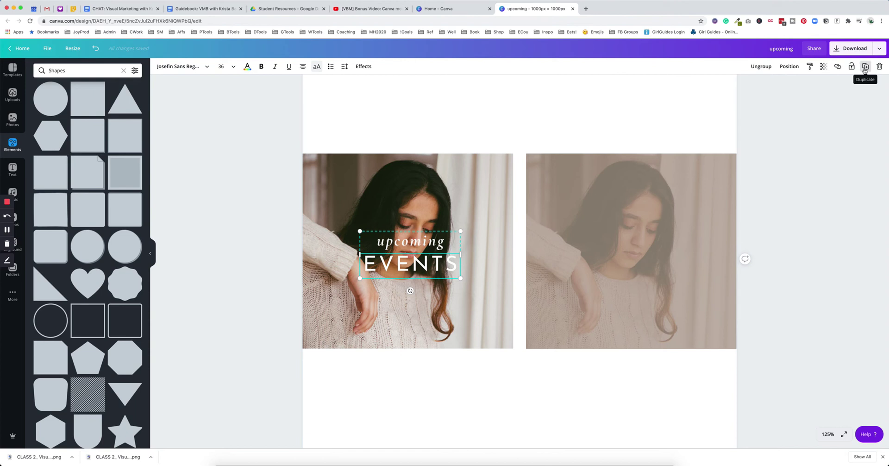
click(865, 68)
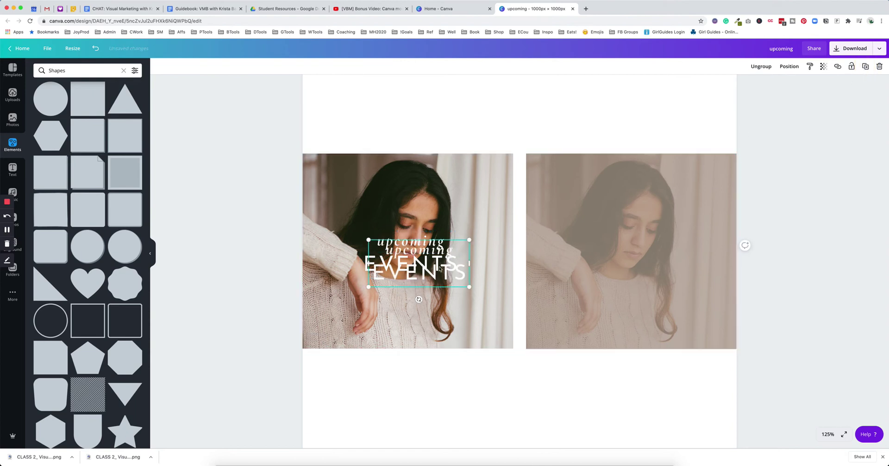
drag(423, 276, 635, 268)
click(691, 386)
Step: Zoom out to 75% to see the whole page
click(828, 434)
click(826, 344)
click(778, 315)
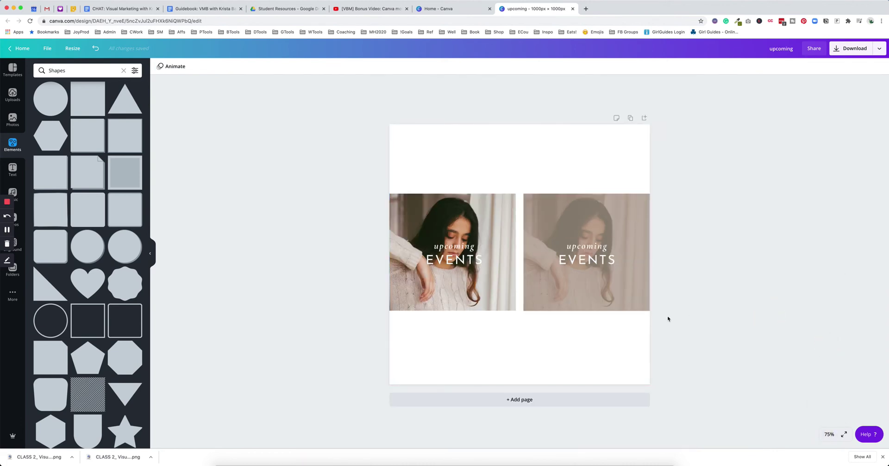
click(602, 287)
click(582, 250)
click(247, 66)
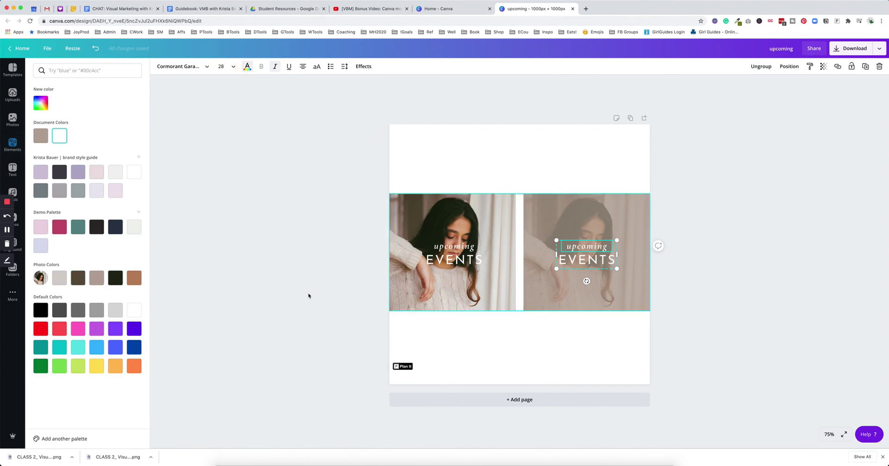
click(116, 281)
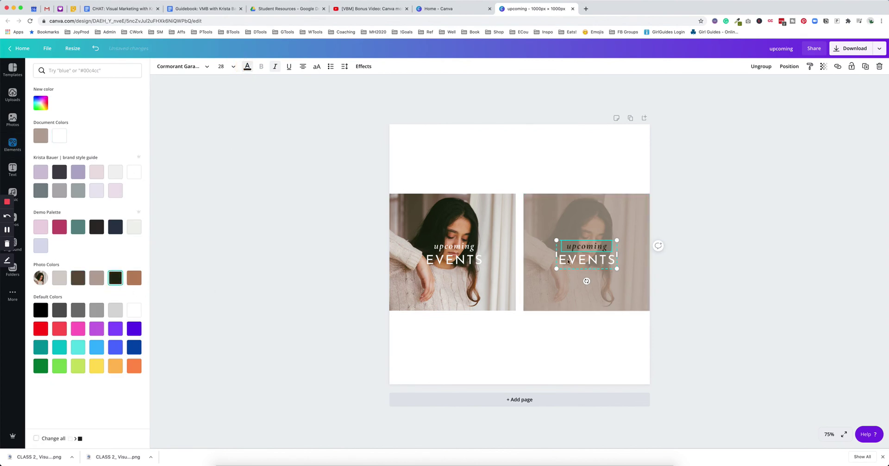
click(586, 259)
click(116, 278)
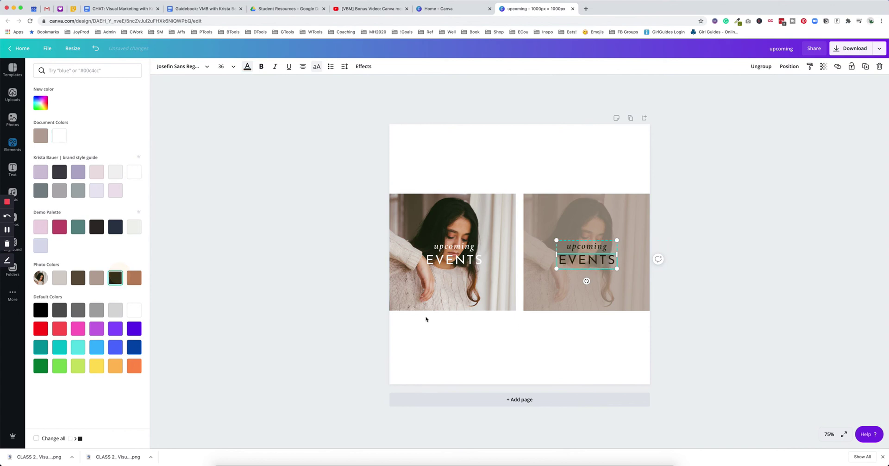
click(686, 309)
key(super+z)
key(super+z)
Step: Set the right photo overlay's transparency to 77
click(601, 294)
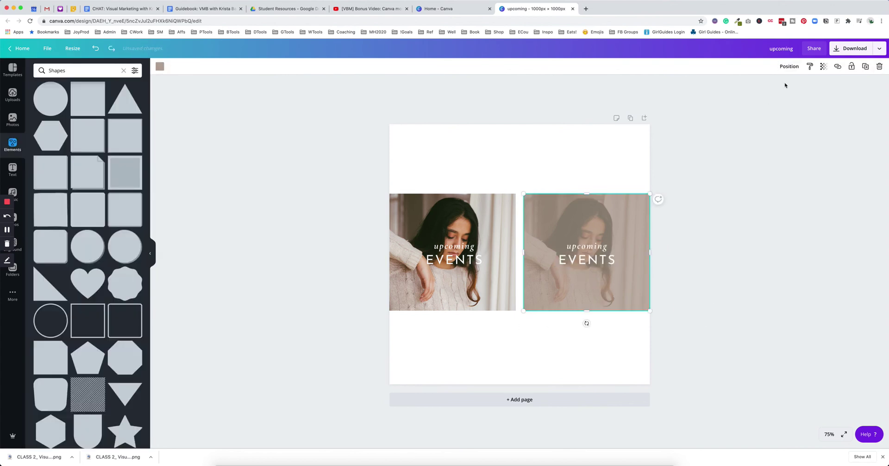
click(823, 66)
drag(795, 87, 797, 86)
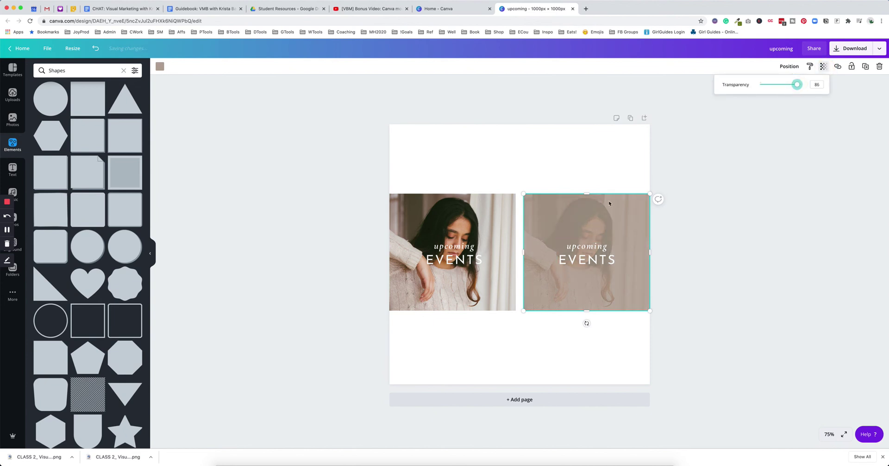
click(710, 277)
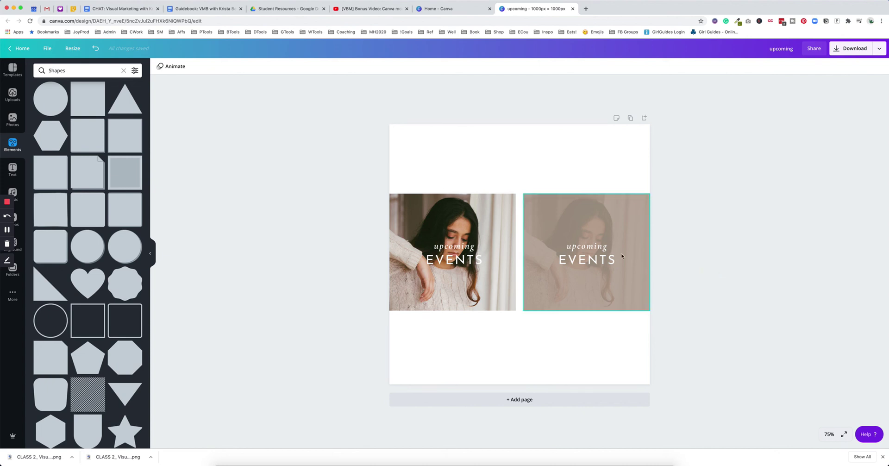
click(631, 212)
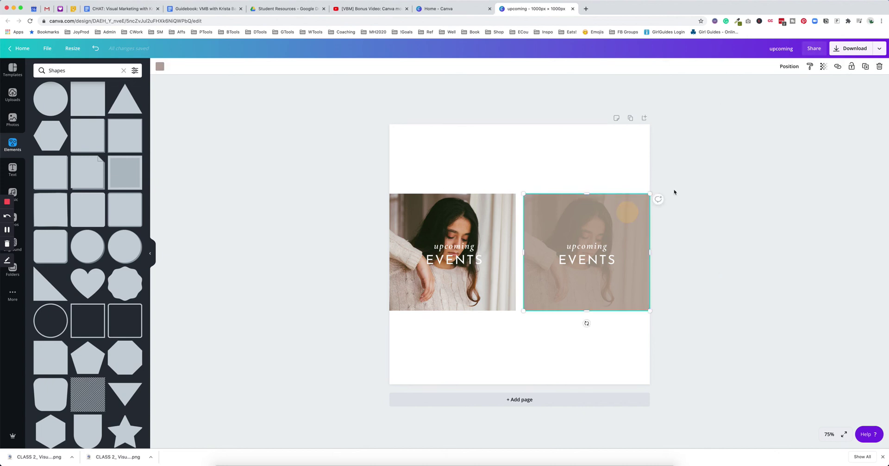
click(823, 66)
drag(797, 88, 793, 88)
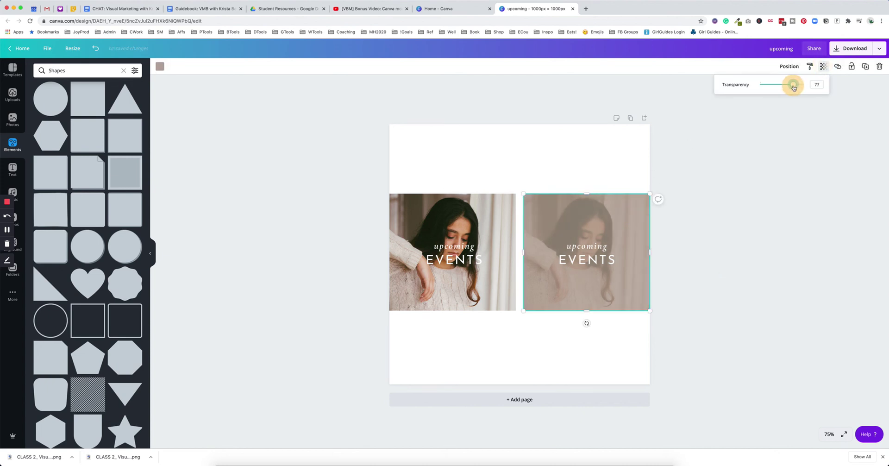
click(761, 145)
Step: Try brown, dark and grey photo colours on the overlay, then settle on taupe
click(575, 224)
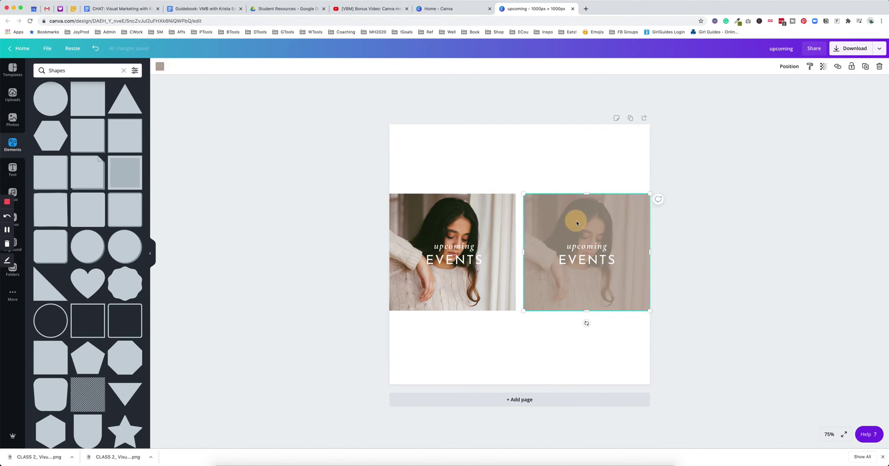
click(159, 66)
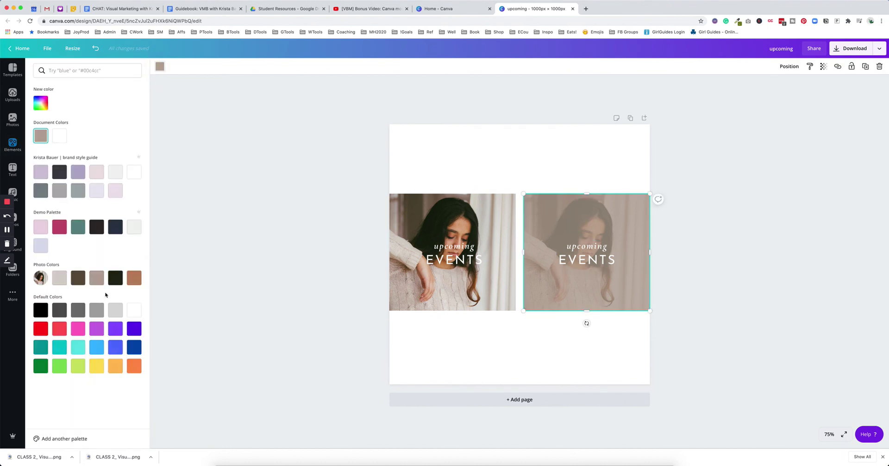
click(135, 281)
click(118, 284)
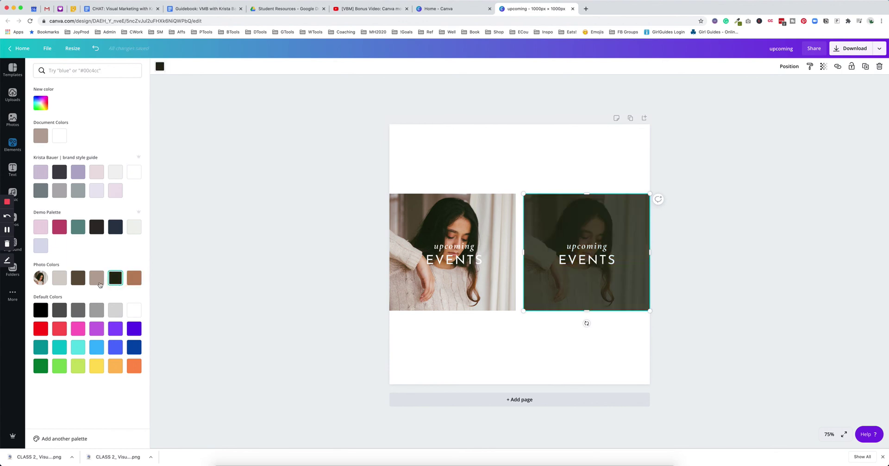
click(97, 283)
click(78, 282)
click(63, 284)
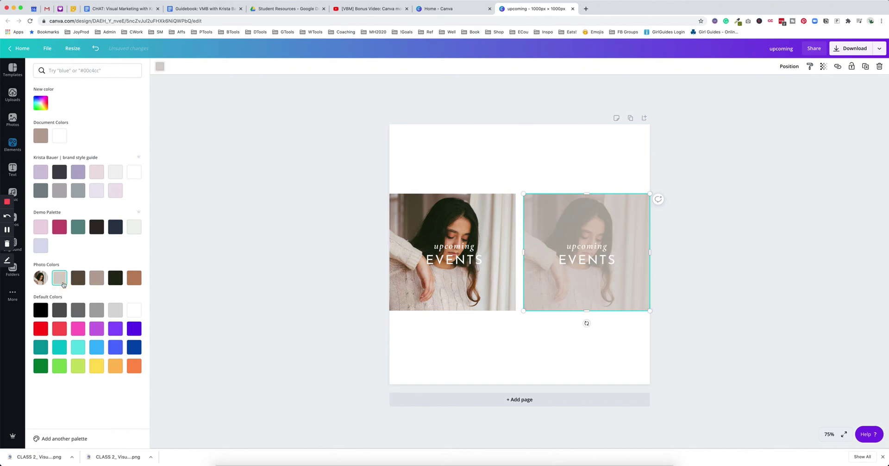
click(96, 283)
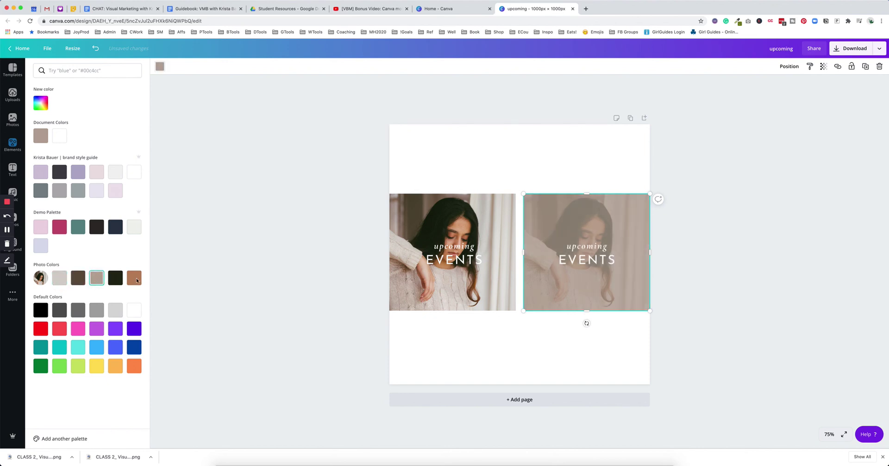
click(730, 260)
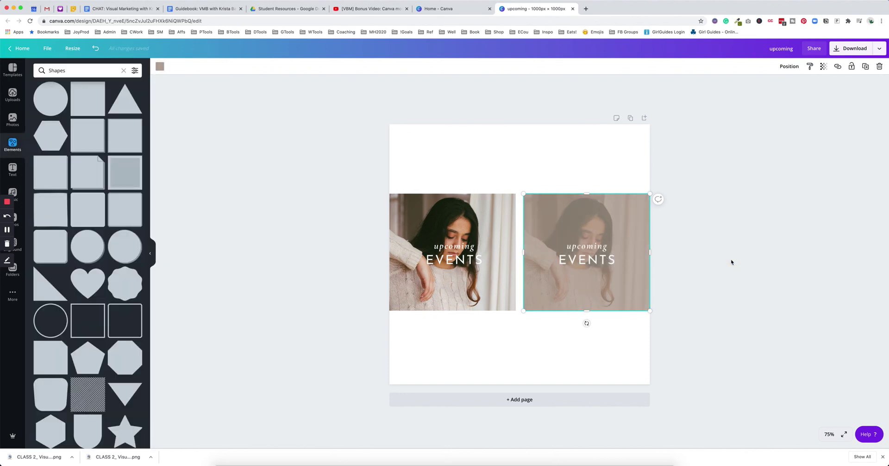